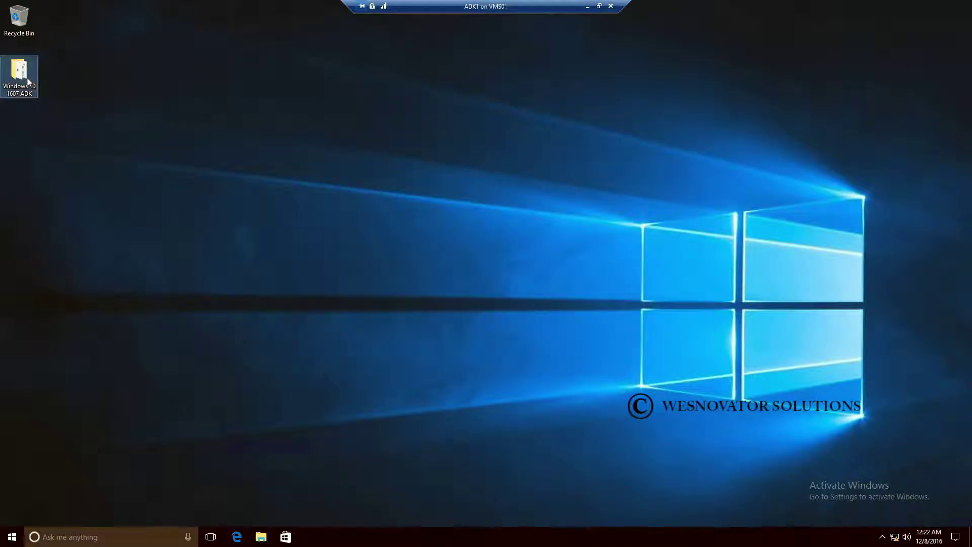
Open the Windows 10 1607 ADK desktop folder and launch adksetup
{"action": "double_click", "coordinate": [28, 81]}
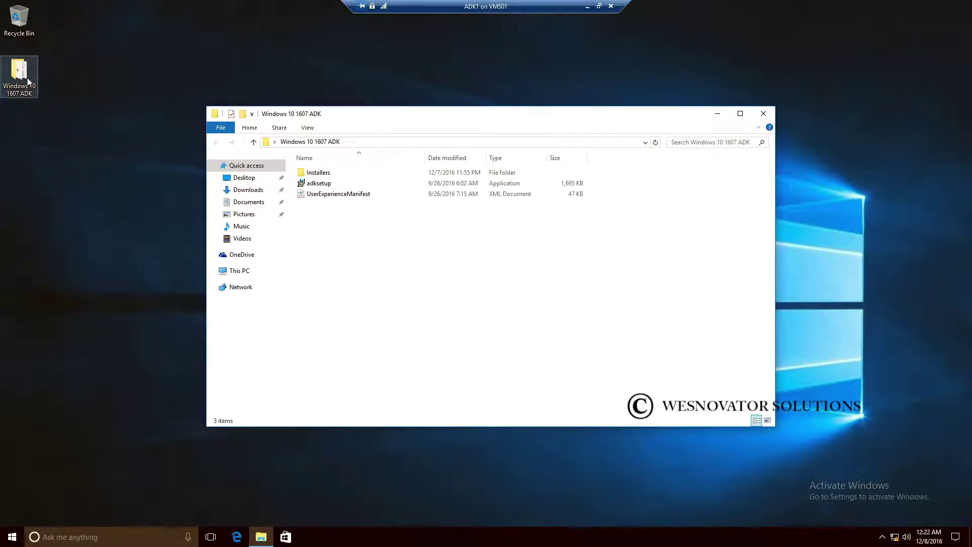
{"action": "double_click", "coordinate": [322, 187]}
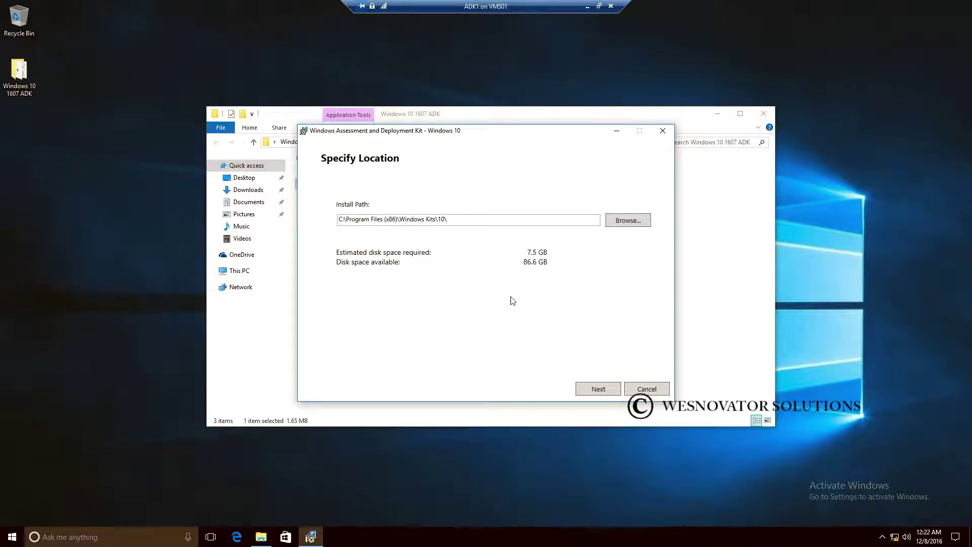
Keep the default install location, decline usage data sharing, and accept the license agreement
{"action": "left_click", "coordinate": [591, 390]}
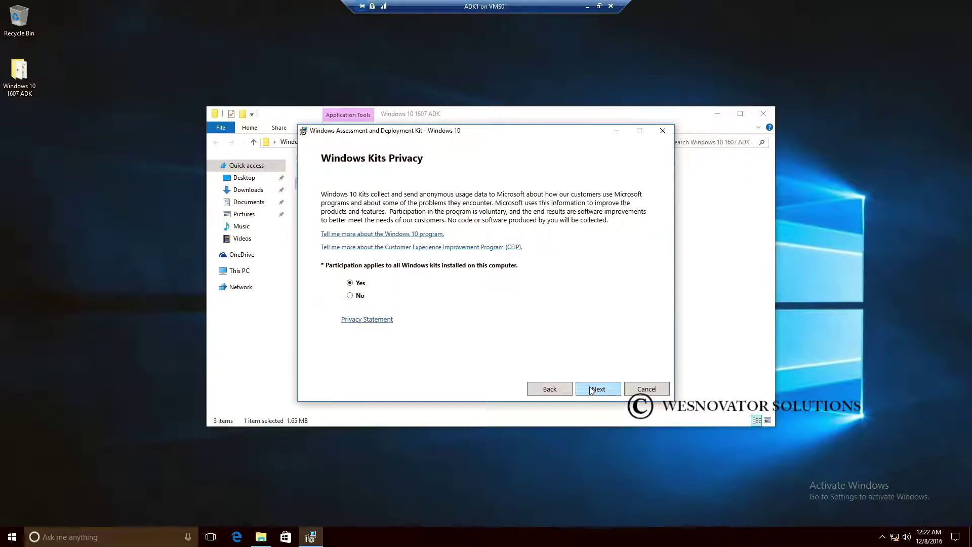
{"action": "left_click", "coordinate": [359, 296]}
{"action": "left_click", "coordinate": [595, 392]}
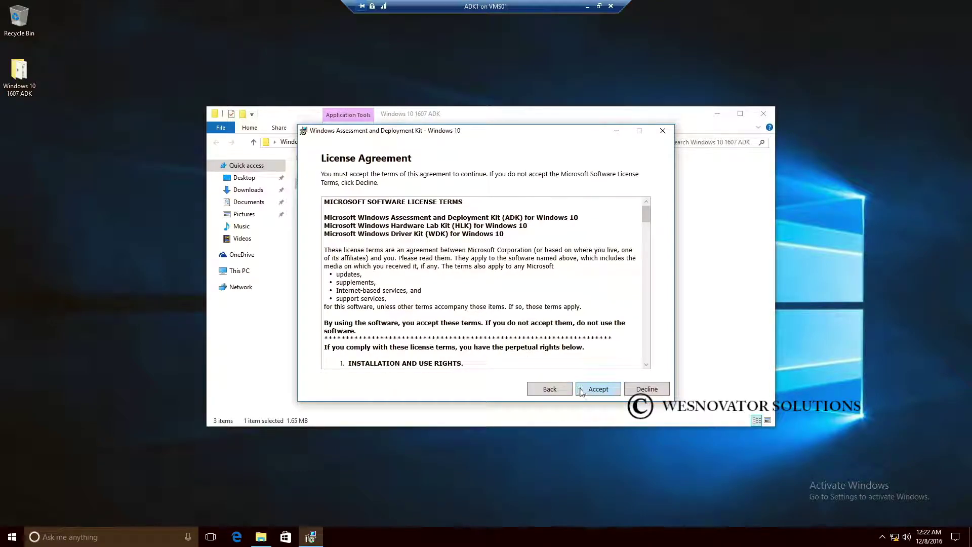
{"action": "left_click", "coordinate": [582, 390]}
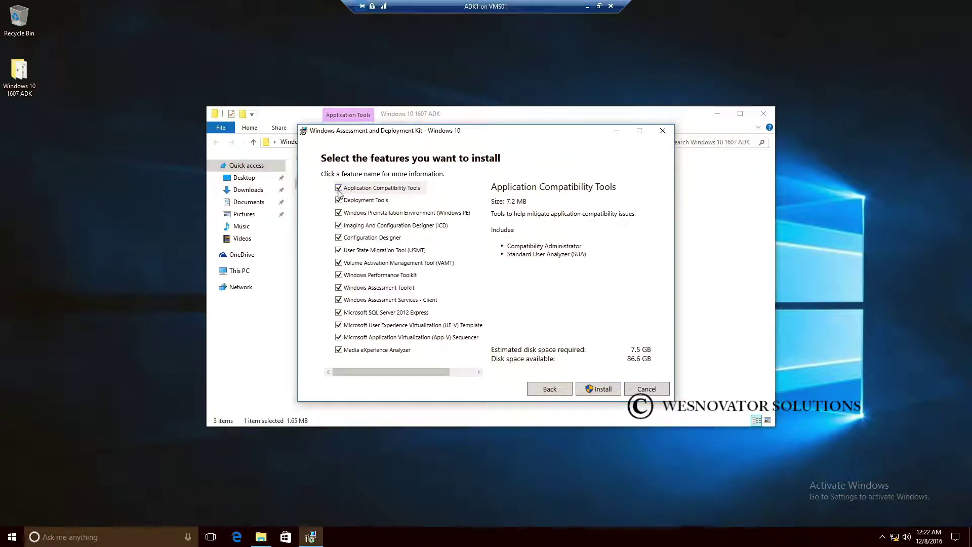
Clear every feature, select only Imaging And Configuration Designer with its dependencies, and install
{"action": "left_click", "coordinate": [340, 187]}
{"action": "left_click", "coordinate": [339, 225]}
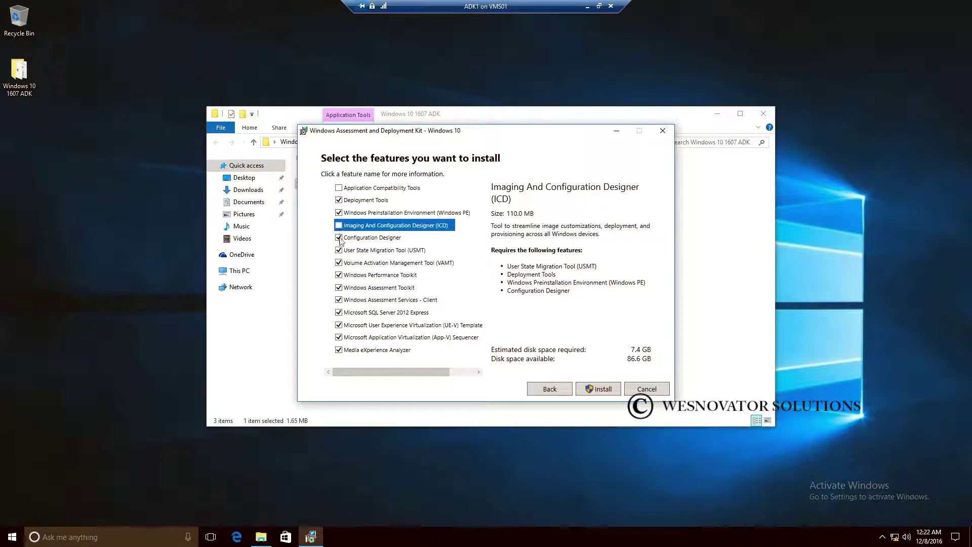
{"action": "left_click", "coordinate": [338, 250]}
{"action": "left_click", "coordinate": [338, 262]}
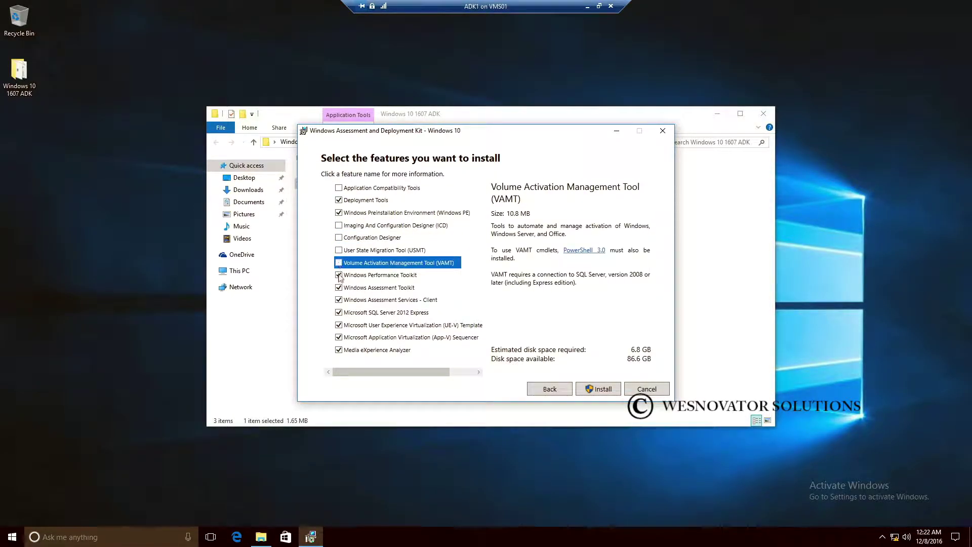
{"action": "left_click", "coordinate": [339, 287]}
{"action": "left_click", "coordinate": [339, 300]}
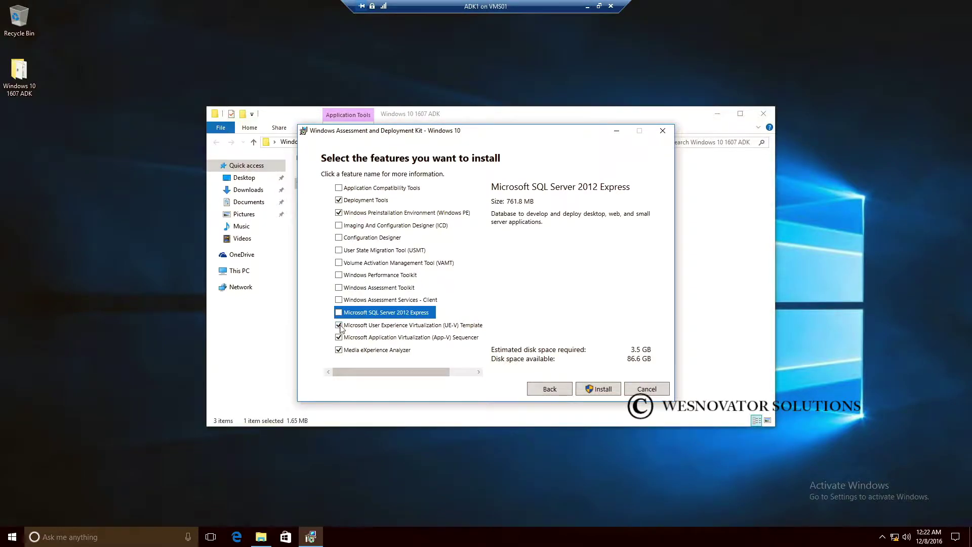
{"action": "left_click", "coordinate": [339, 325]}
{"action": "left_click", "coordinate": [329, 350]}
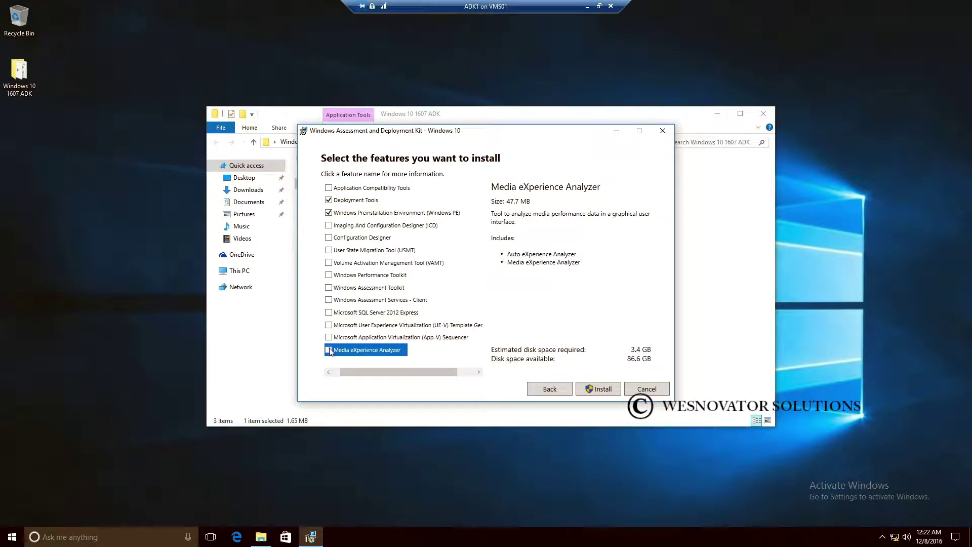
{"action": "left_click", "coordinate": [328, 371]}
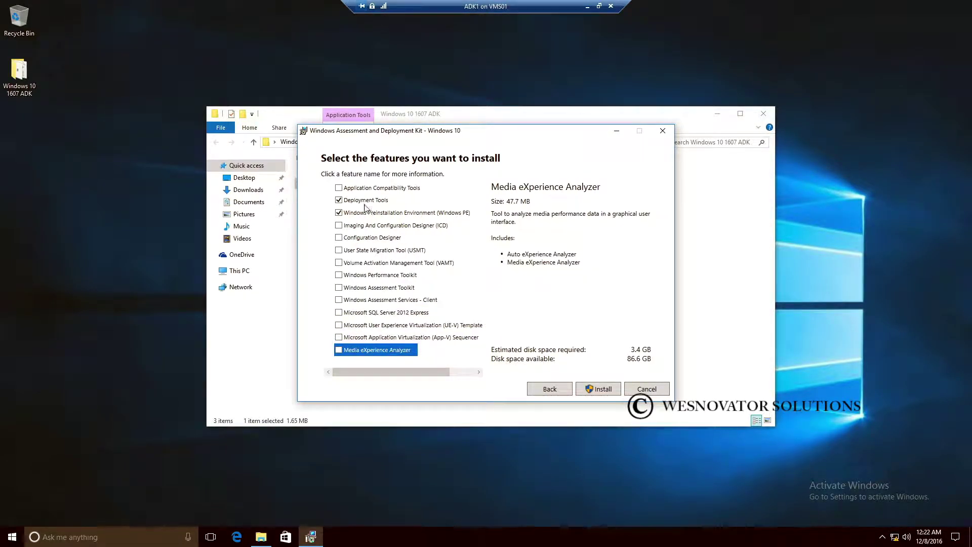
{"action": "left_click", "coordinate": [340, 226]}
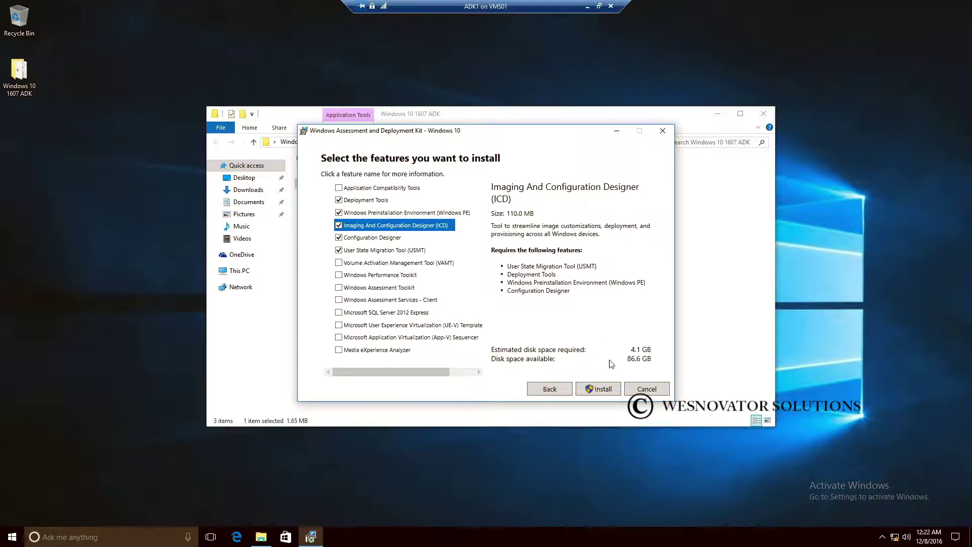
{"action": "left_click", "coordinate": [616, 389]}
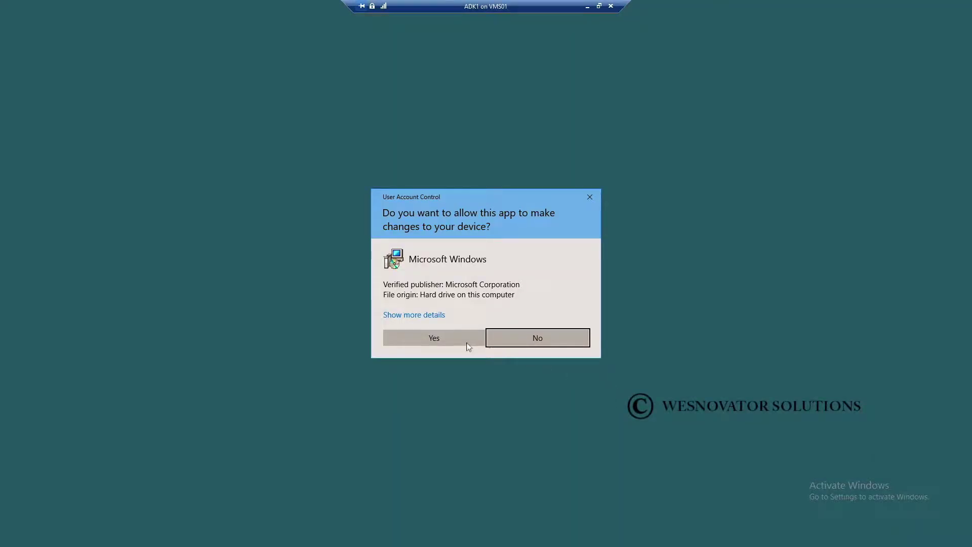
Approve the User Account Control prompt so the ADK installation completes
{"action": "left_click", "coordinate": [433, 338]}
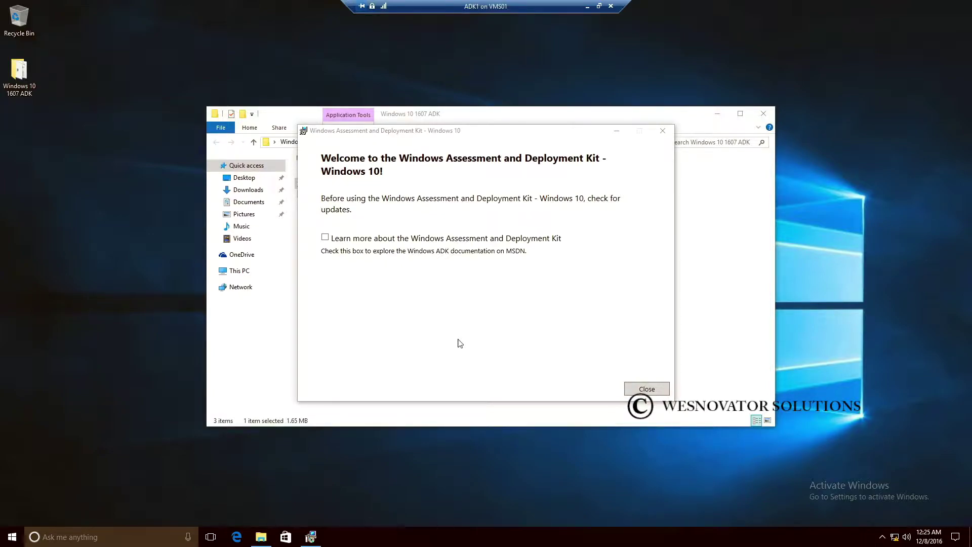
Close the Windows ADK setup welcome screen
{"action": "left_click", "coordinate": [645, 389]}
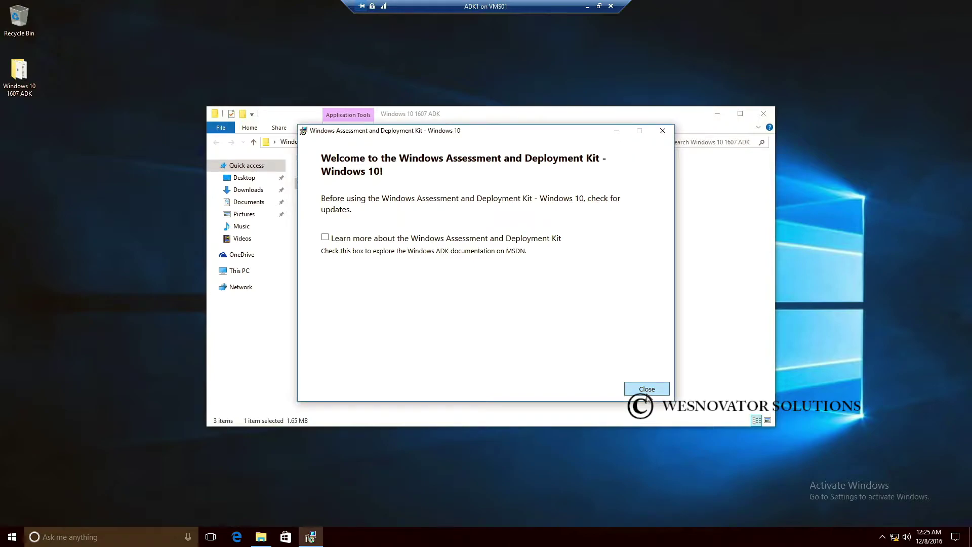